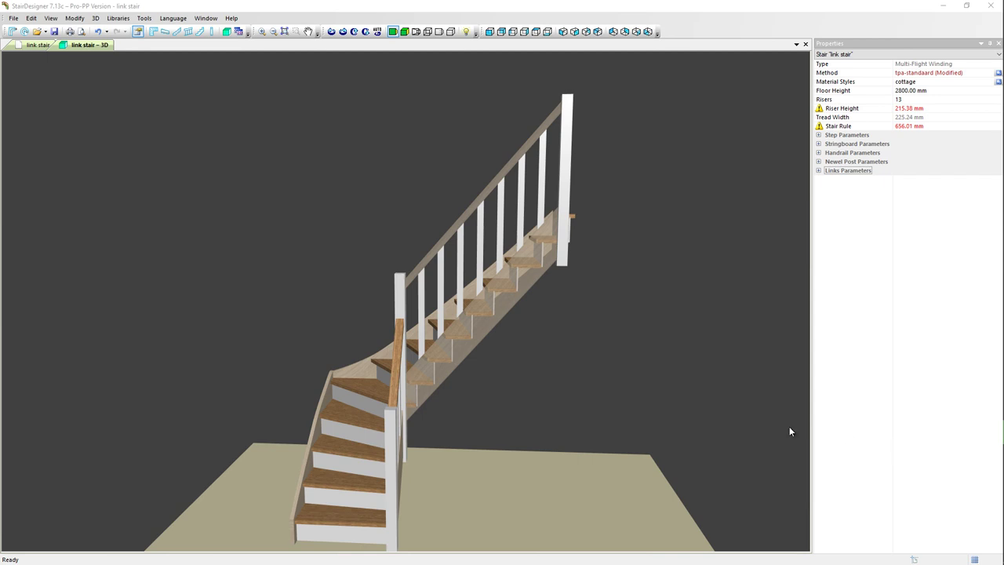
# Zoom in on the straight flight's banisters where they meet the handrail and stringboard.
pyautogui.scroll(2, 487, 208)
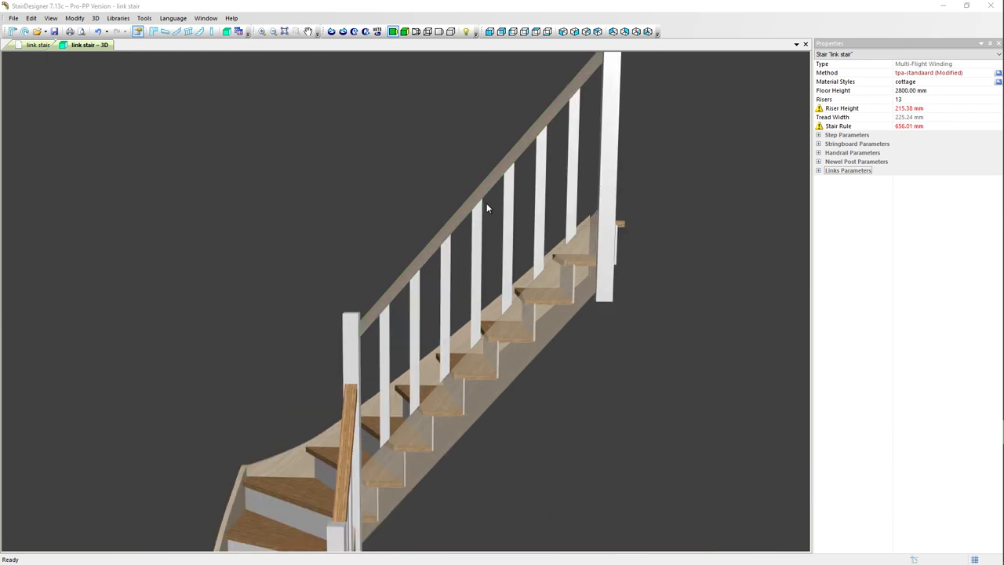
pyautogui.scroll(1, 487, 222)
pyautogui.scroll(1, 492, 226)
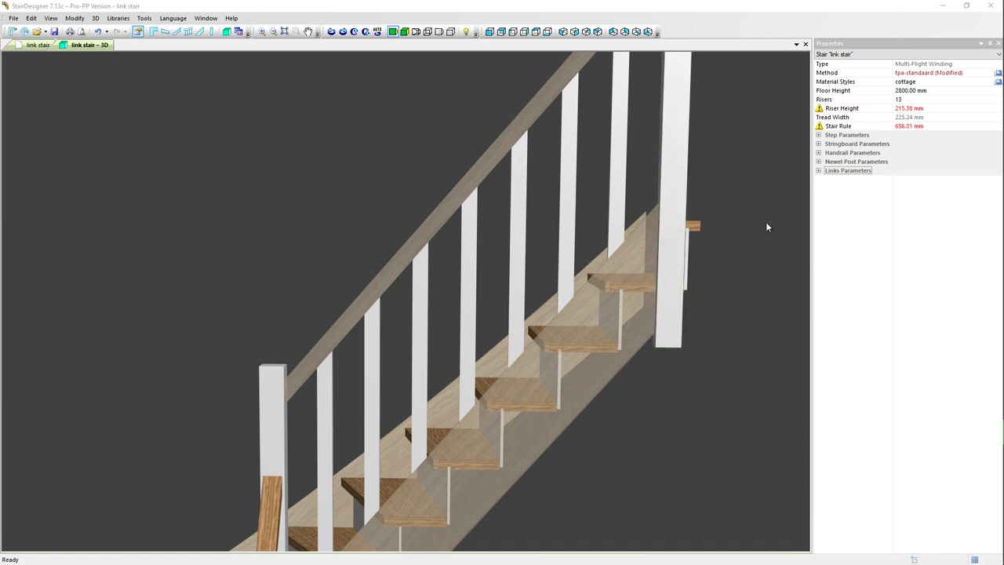
# Expand Links Parameters and its Banisters group to show the banister link settings.
pyautogui.click(819, 171)
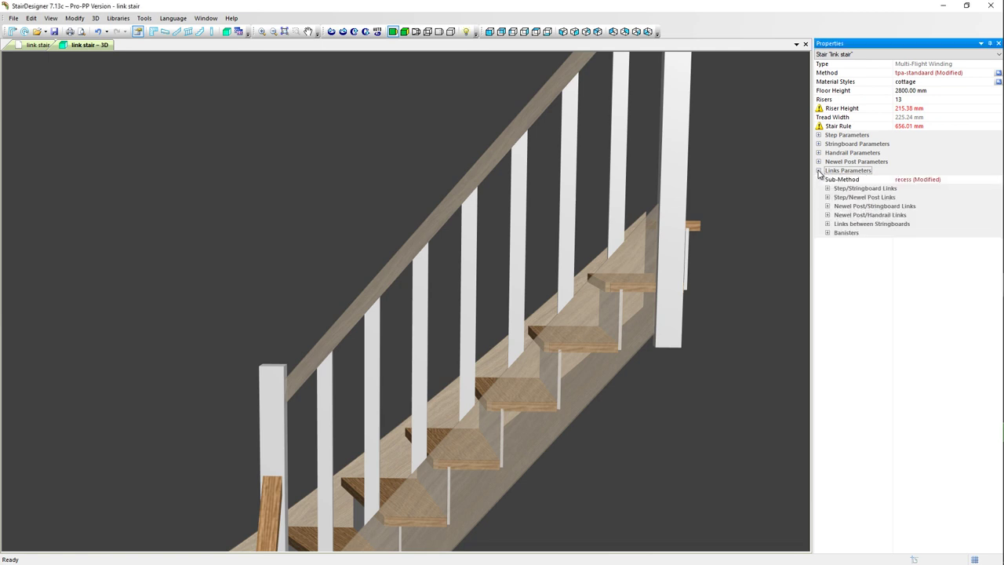
pyautogui.click(828, 235)
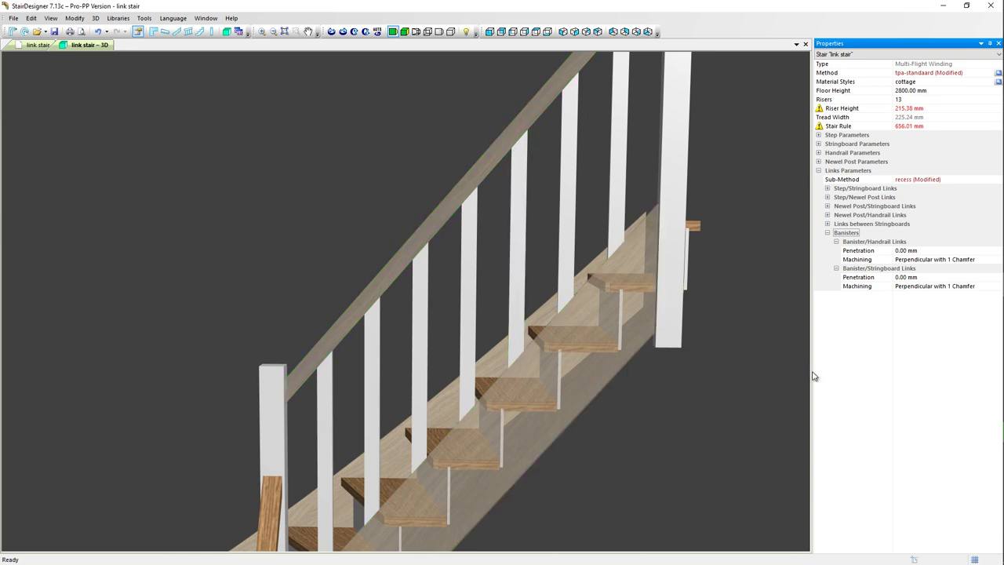
# Set banister penetration to 20 for both the handrail and stringboard links.
pyautogui.click(928, 250)
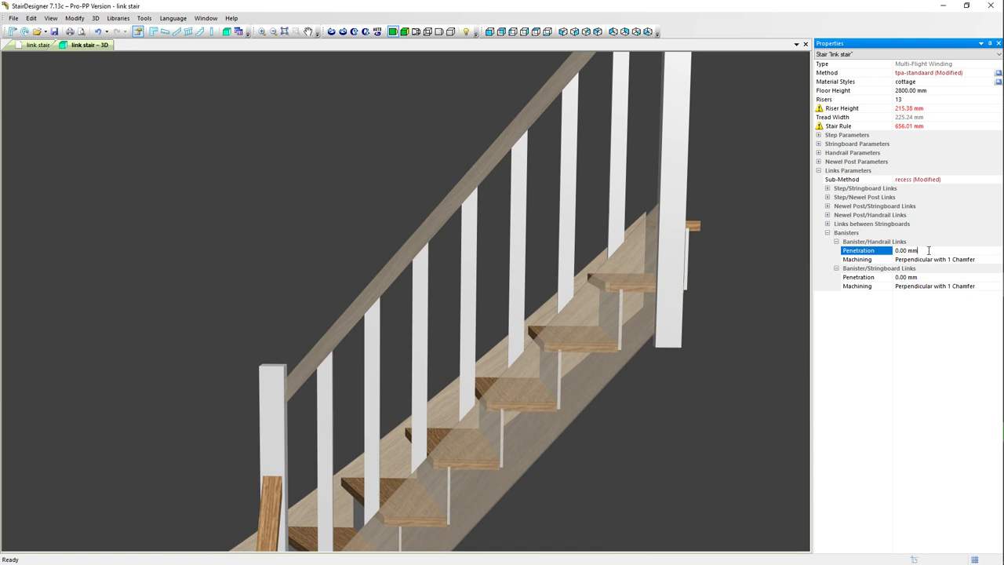
pyautogui.click(928, 251)
pyautogui.write('20')
pyautogui.click(926, 277)
pyautogui.click(926, 277)
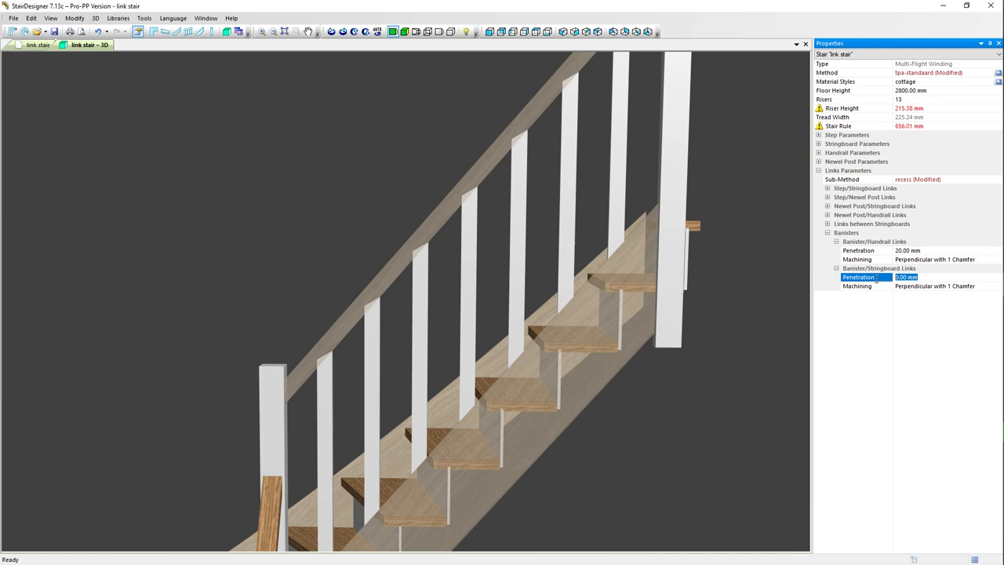
pyautogui.write('20')
pyautogui.click(918, 304)
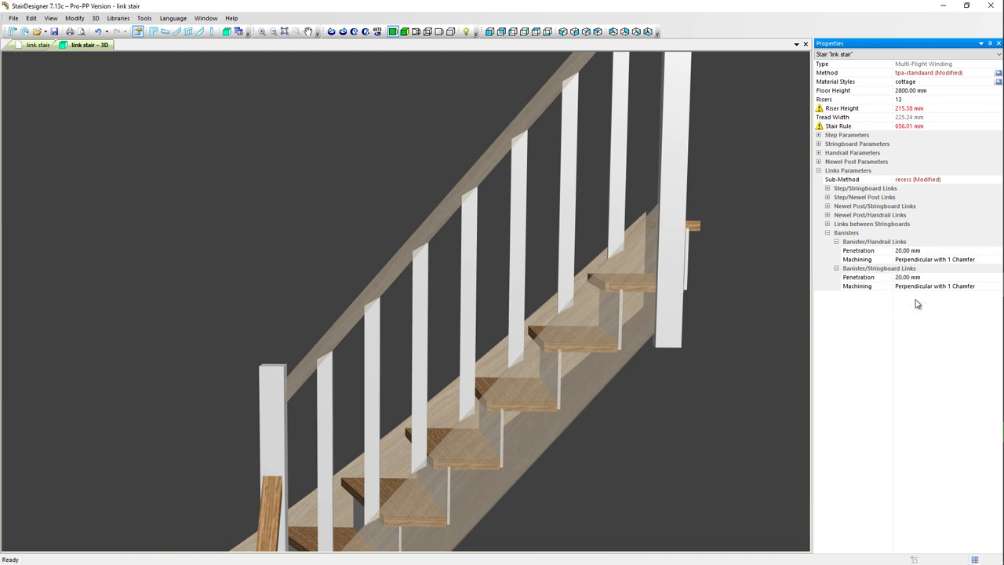
# Change the handrail and stringboard machining to 'Perpendicular with 2 Chamfers'.
pyautogui.click(926, 261)
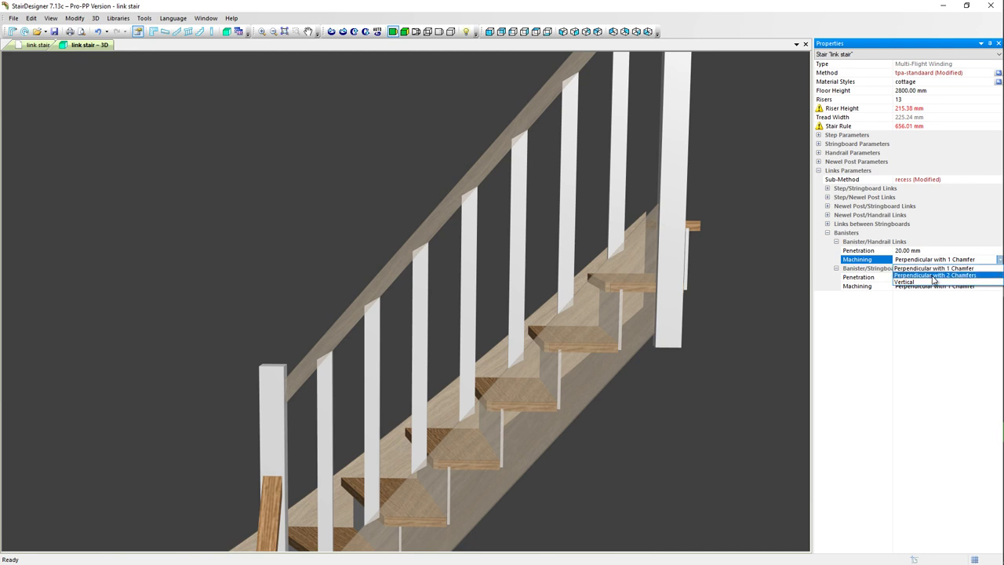
pyautogui.click(934, 276)
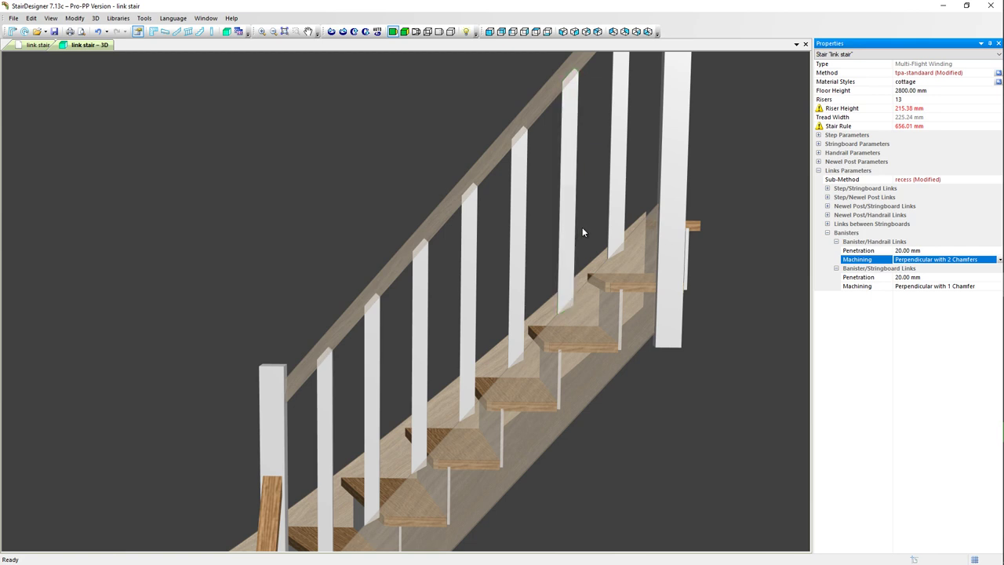
pyautogui.click(912, 288)
pyautogui.click(911, 288)
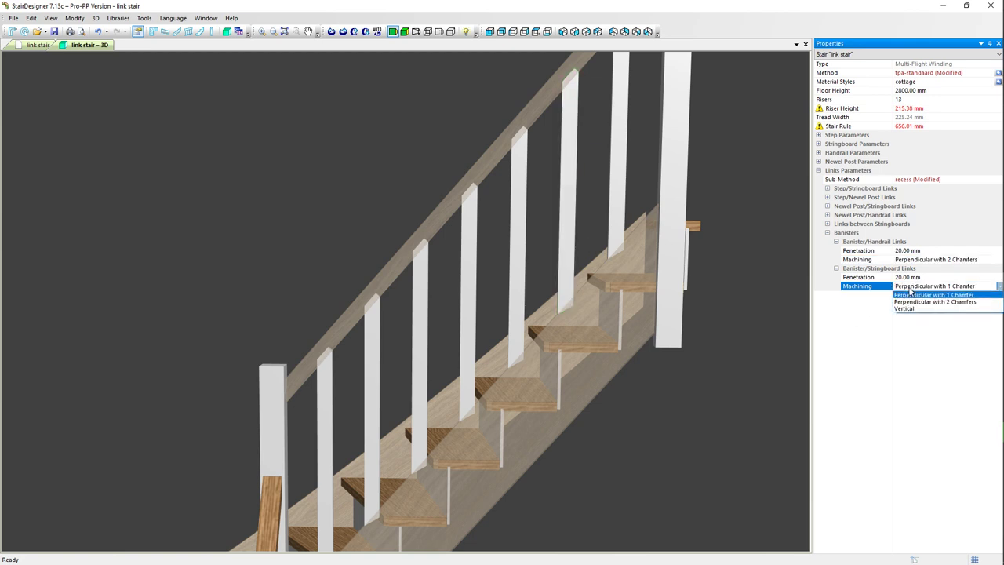
pyautogui.click(910, 304)
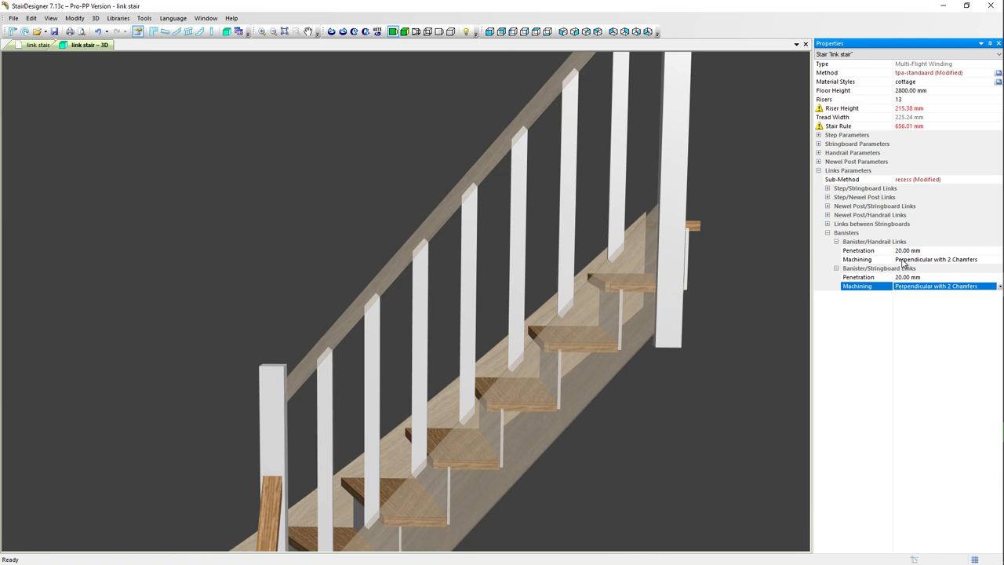
pyautogui.click(903, 263)
pyautogui.click(904, 264)
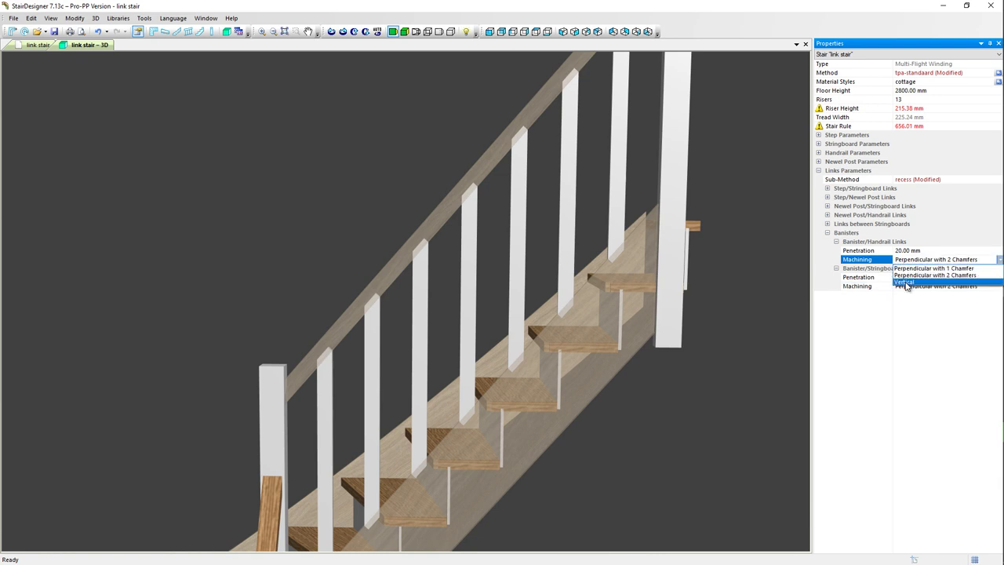
pyautogui.click(906, 282)
pyautogui.doubleClick(906, 286)
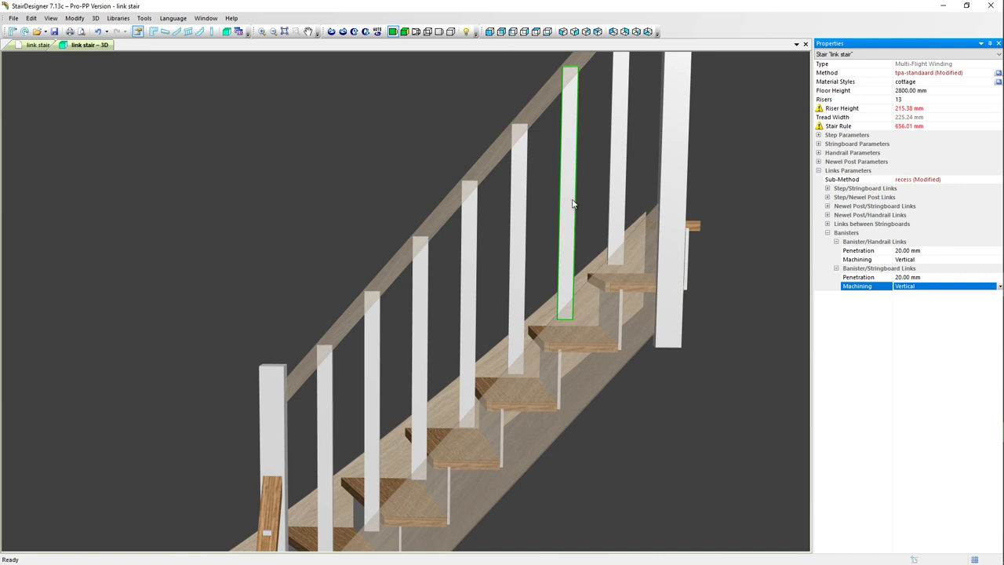
pyautogui.click(918, 260)
pyautogui.click(926, 279)
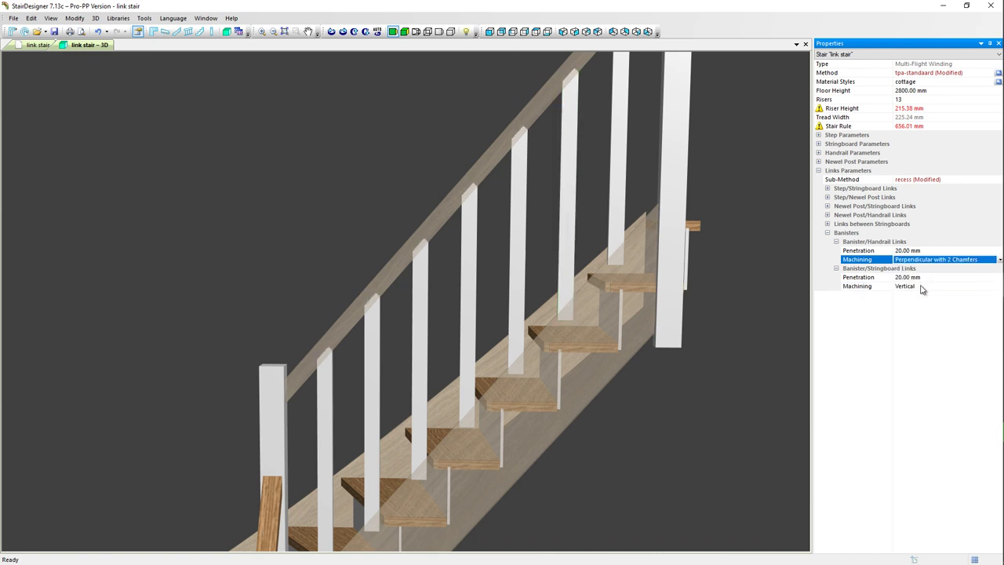
pyautogui.click(922, 286)
pyautogui.click(926, 304)
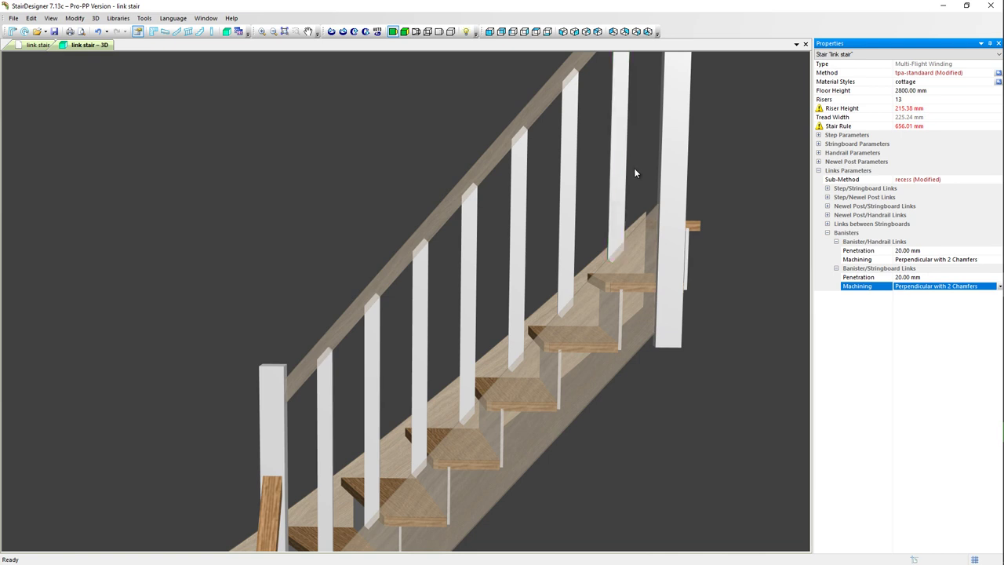
# Select banister #9 and expand its Handrail and Stringboard link settings.
pyautogui.click(571, 152)
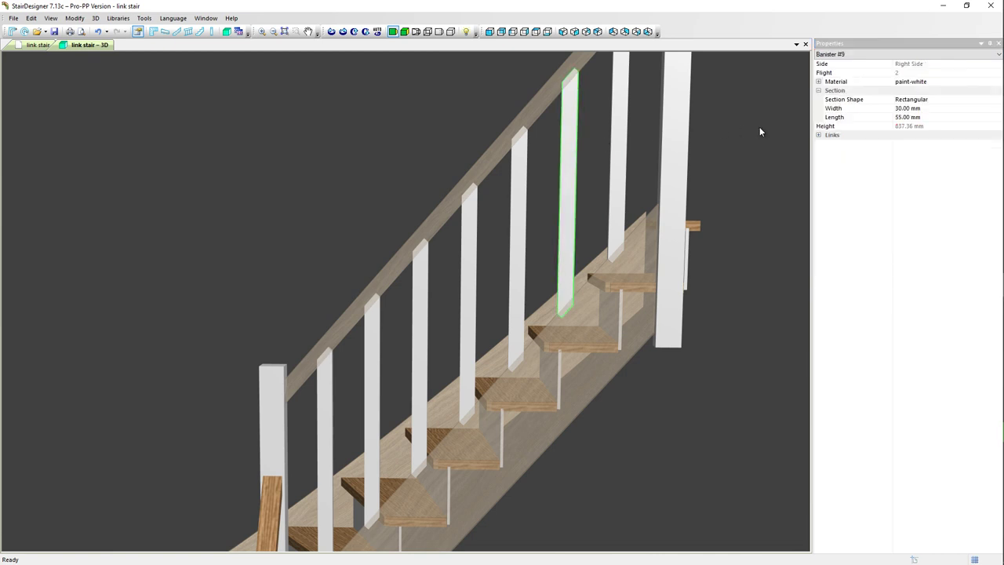
pyautogui.click(818, 136)
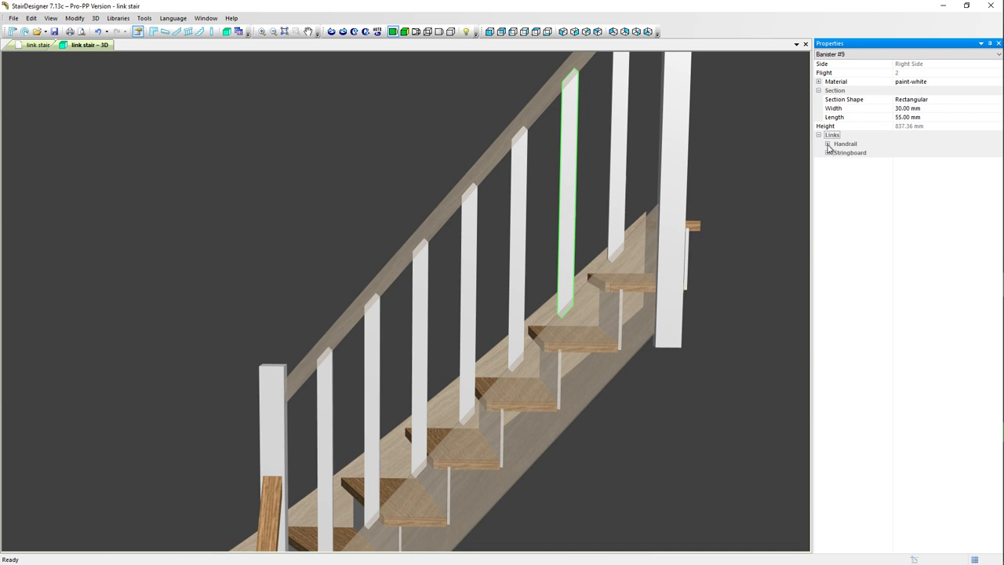
pyautogui.click(828, 144)
pyautogui.click(827, 171)
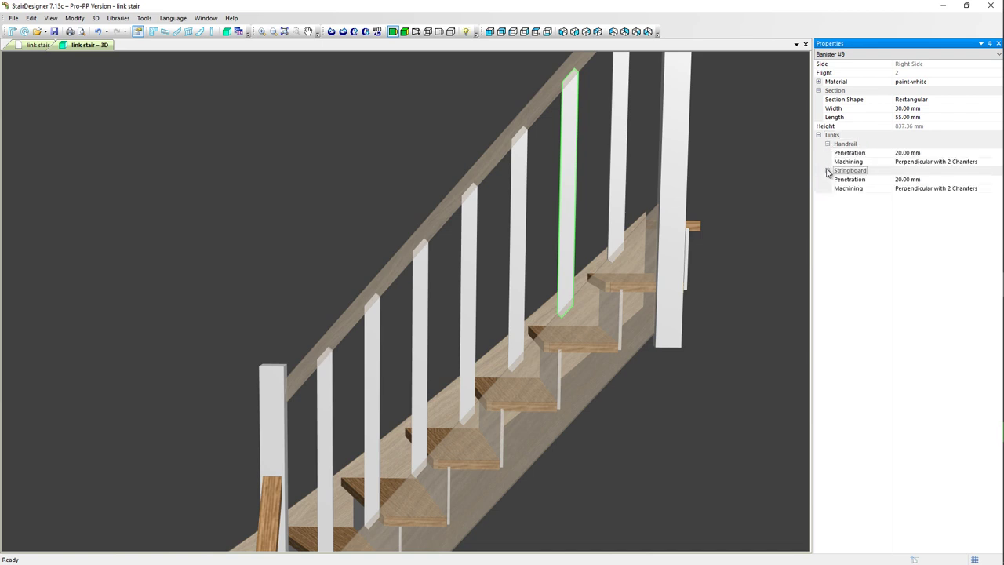
# Set banister #9's handrail and stringboard penetration to 0.
pyautogui.click(928, 153)
pyautogui.doubleClick(928, 153)
pyautogui.write('0')
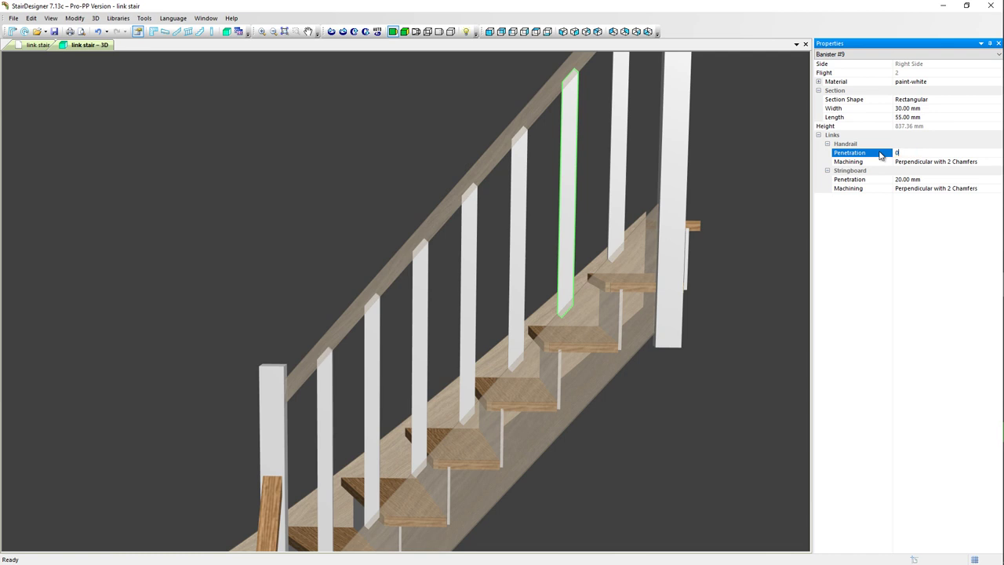
pyautogui.press('Return')
pyautogui.click(928, 180)
pyautogui.doubleClick(928, 179)
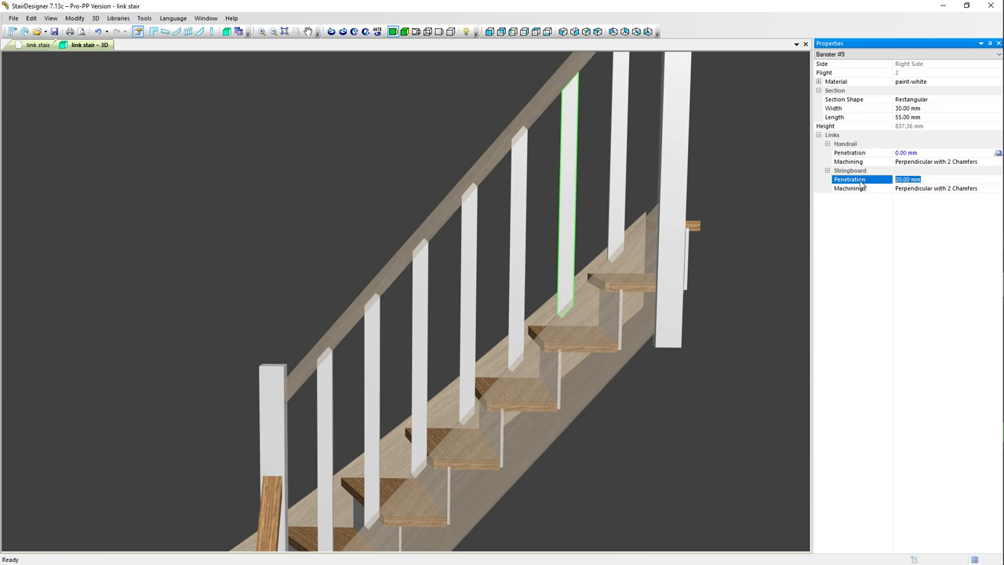
pyautogui.write('0')
pyautogui.press('Return')
# Deselect the baluster and expand the stair-wide Links Parameters > Banisters settings.
pyautogui.click(726, 159)
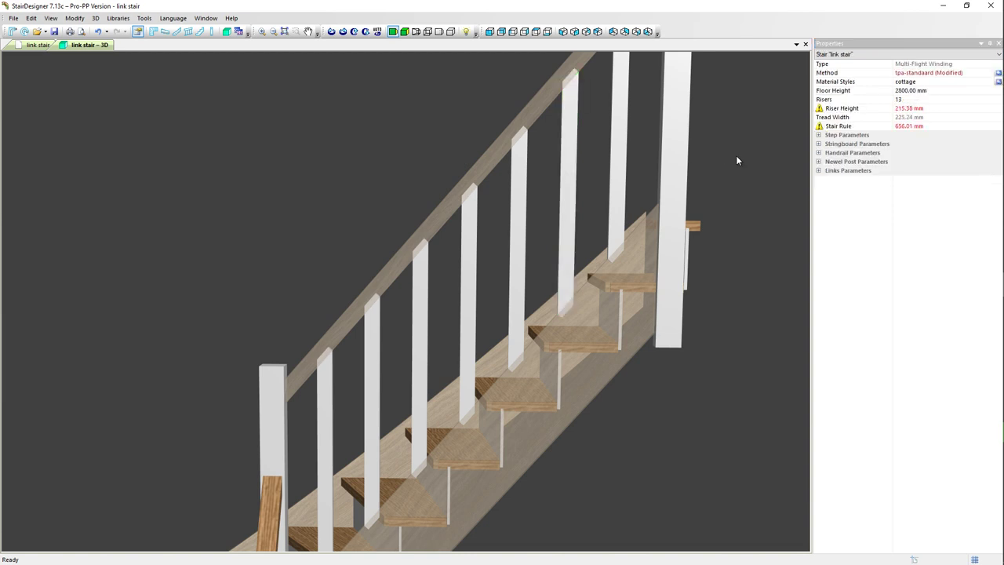
pyautogui.click(818, 170)
pyautogui.click(828, 234)
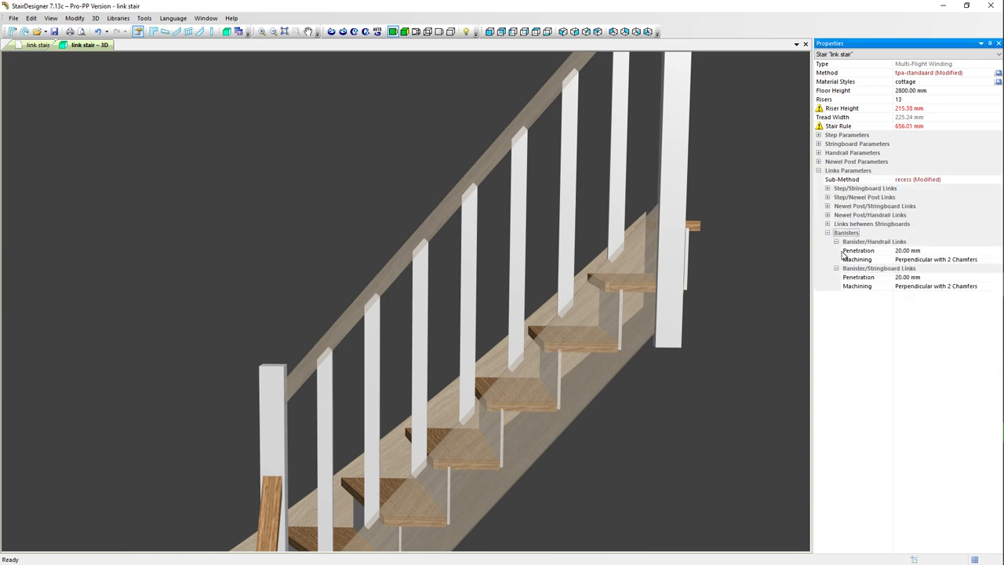
# Set the stair-wide banister penetration to 0 for both handrail and stringboard.
pyautogui.click(886, 251)
pyautogui.write('0')
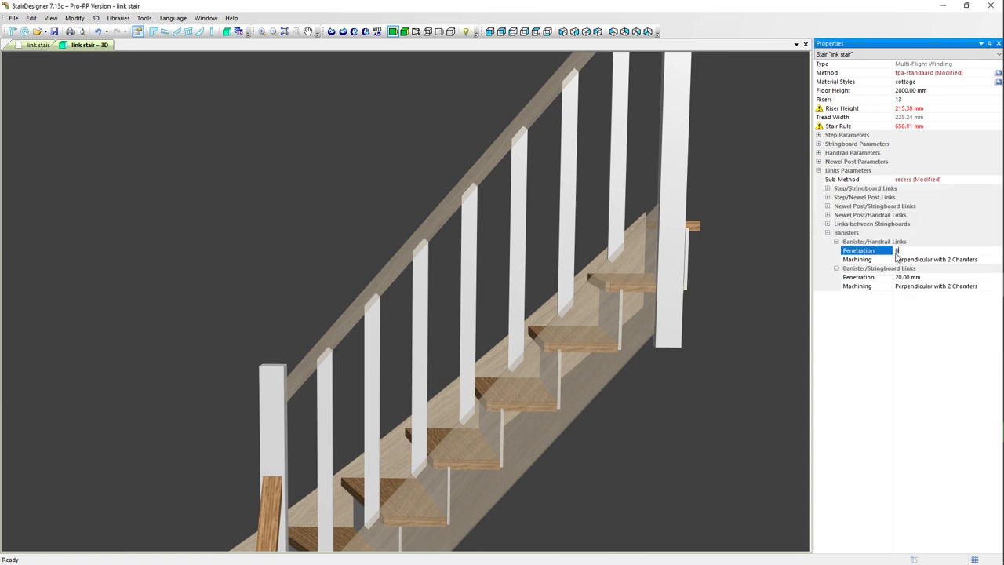
pyautogui.click(921, 277)
pyautogui.write('0')
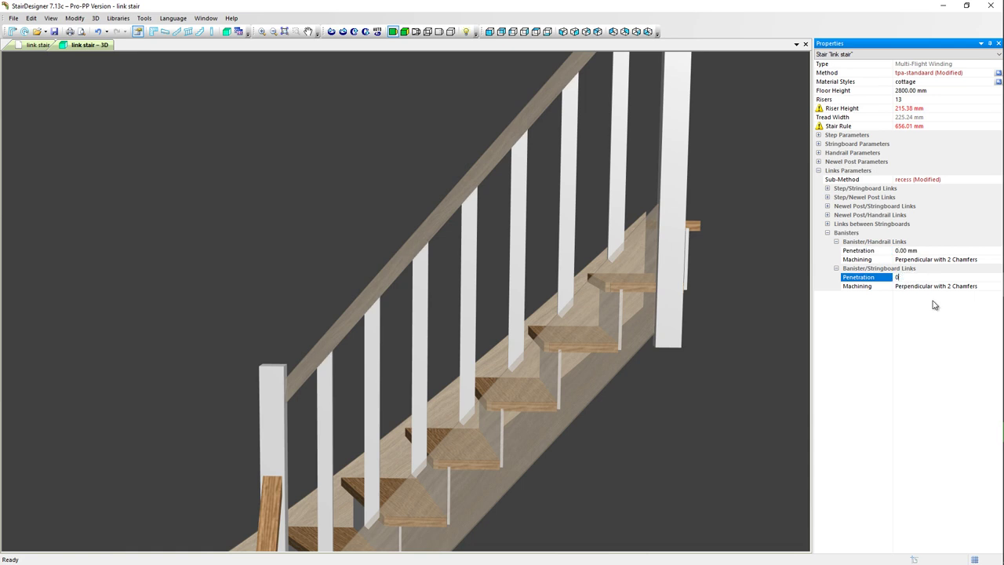
pyautogui.press('Return')
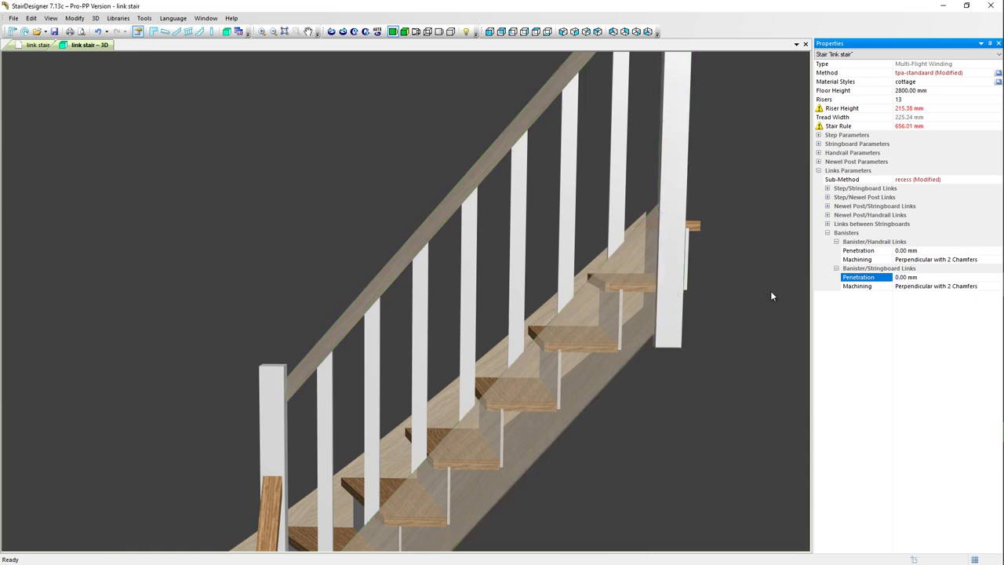